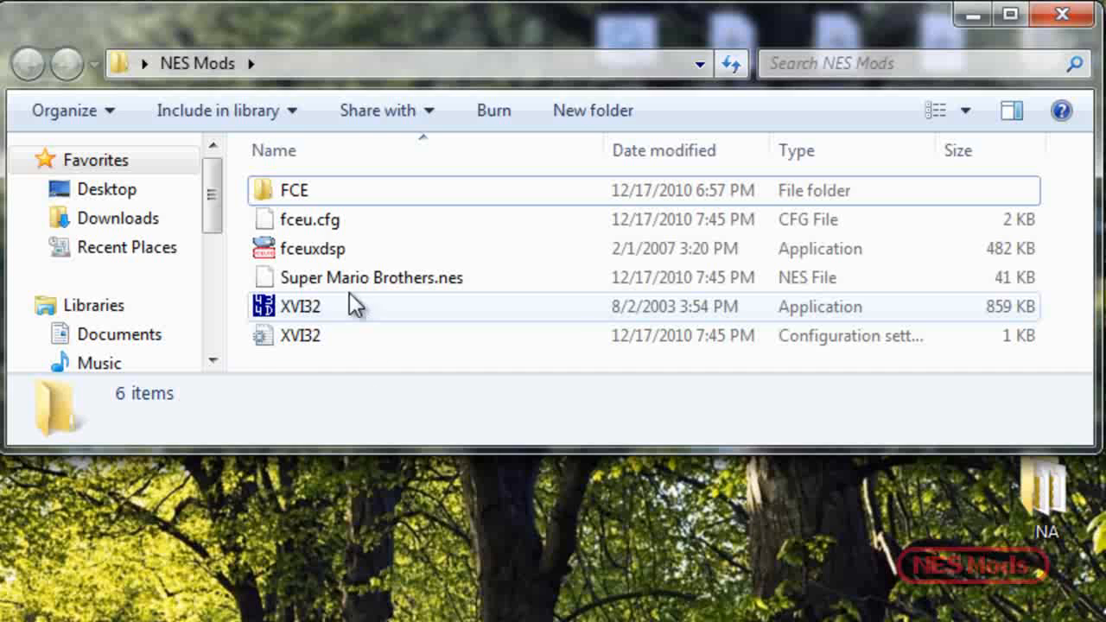
- Start the XVI32 hex editor and open Super Mario Brothers.nes in it
double_click(316, 308)
drag(327, 285, 443, 562)
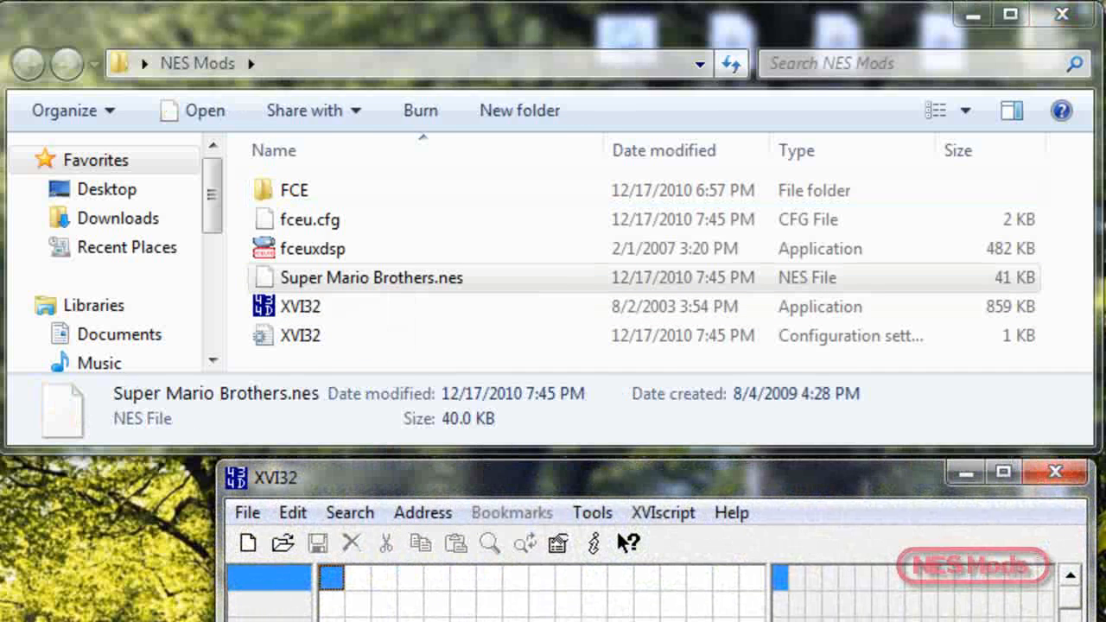
- Launch the FCEUXD emulator and open its PPU Viewer to see the game's palettes
double_click(293, 249)
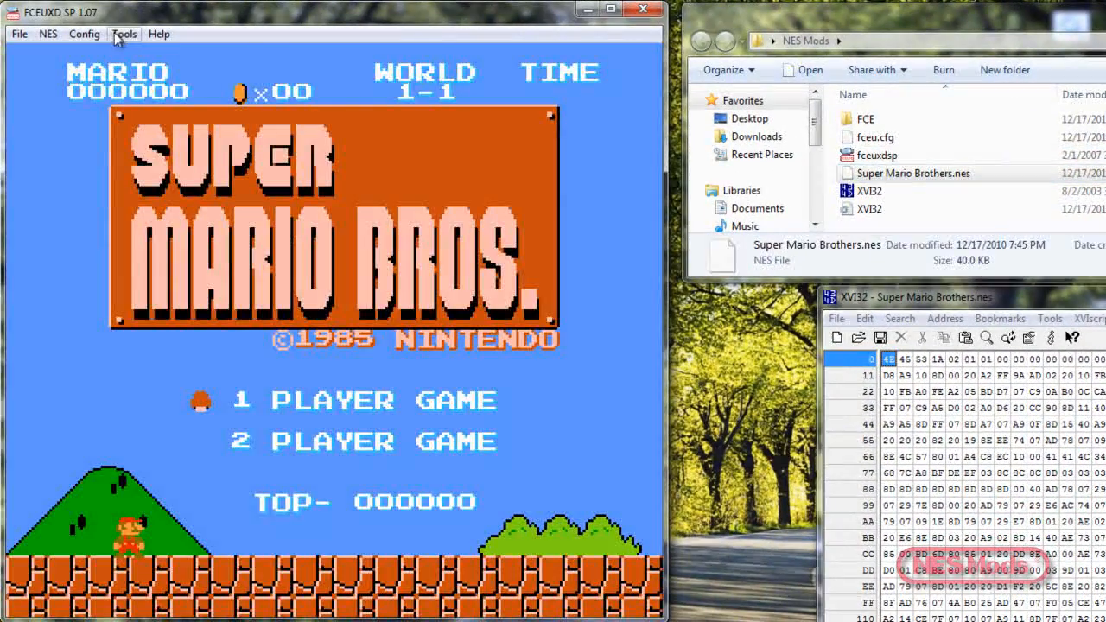
click(123, 34)
click(159, 72)
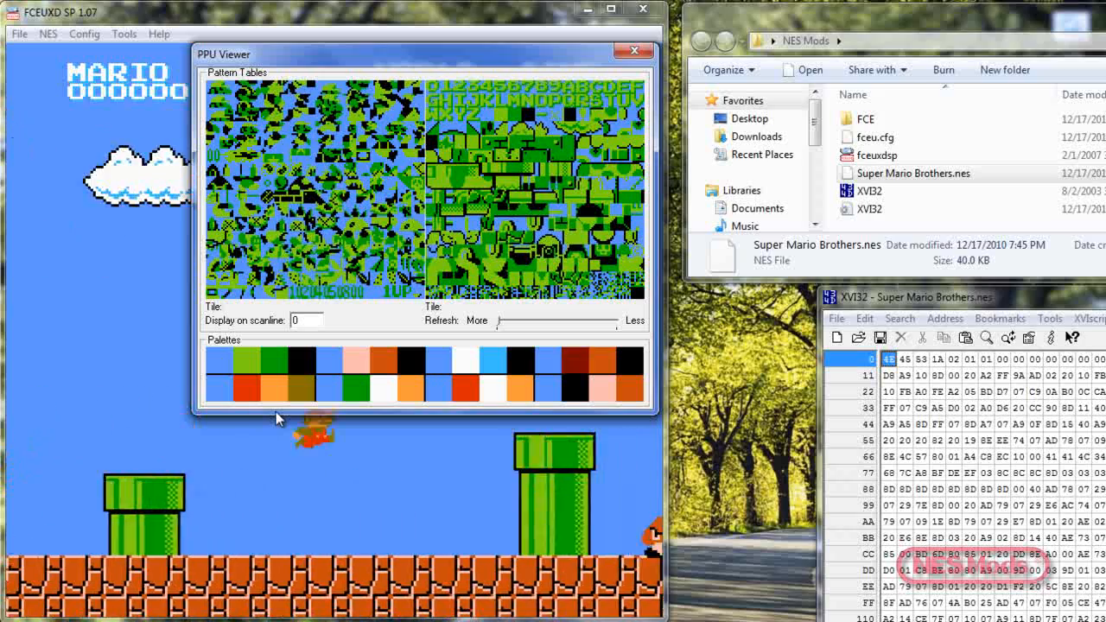
mouse_move(215, 371)
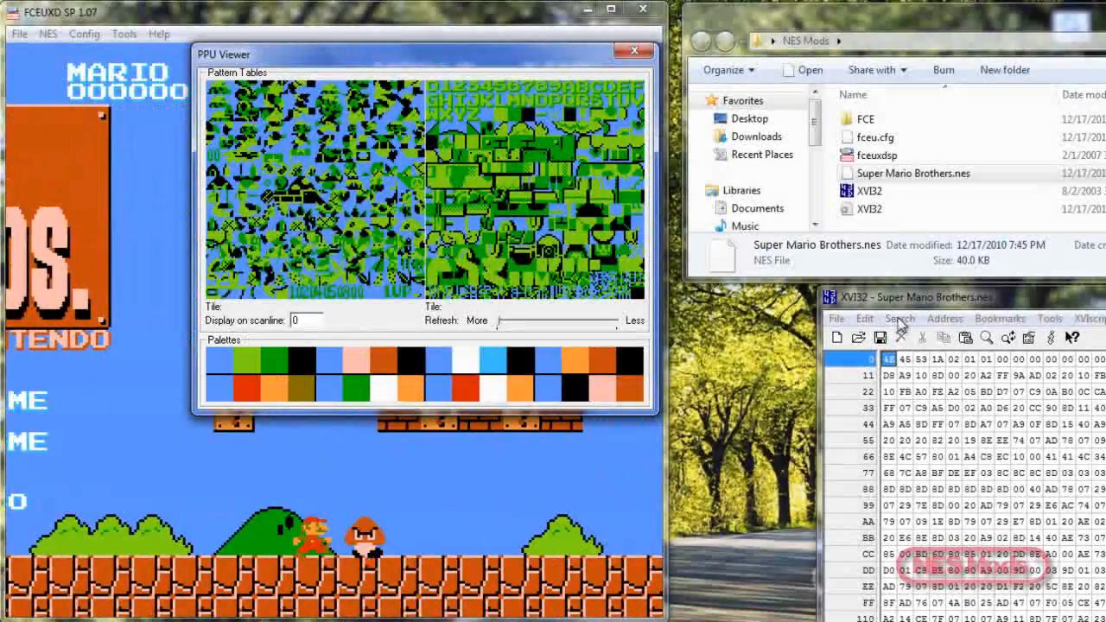
- Search the ROM for the hex string 22 29 1A 0F, with the joker character set to 22
click(899, 318)
click(920, 338)
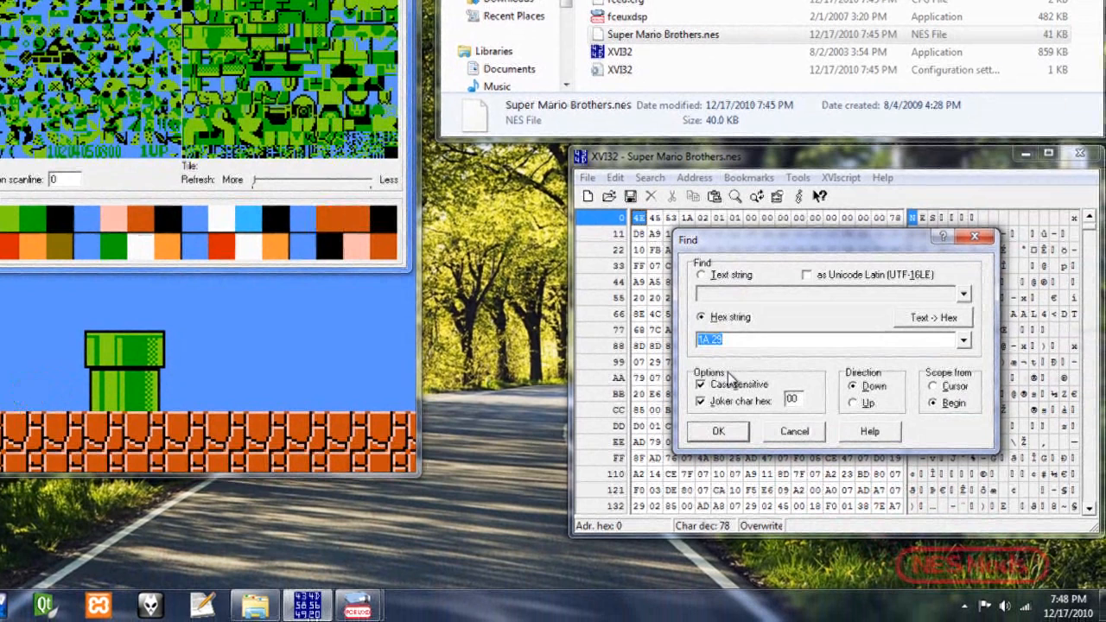
key(Delete)
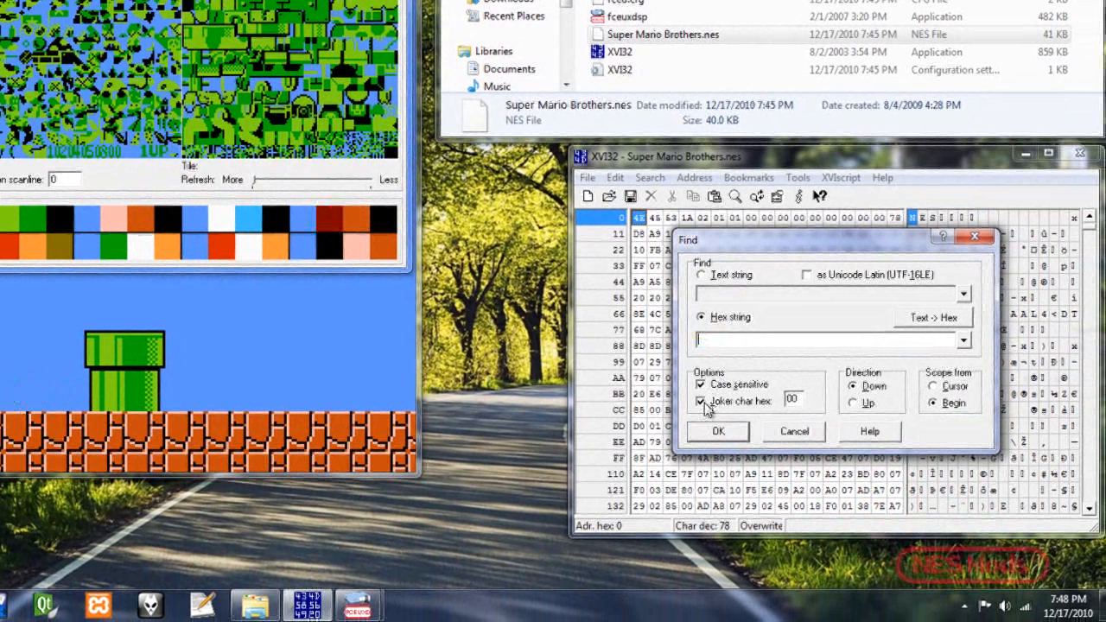
double_click(791, 399)
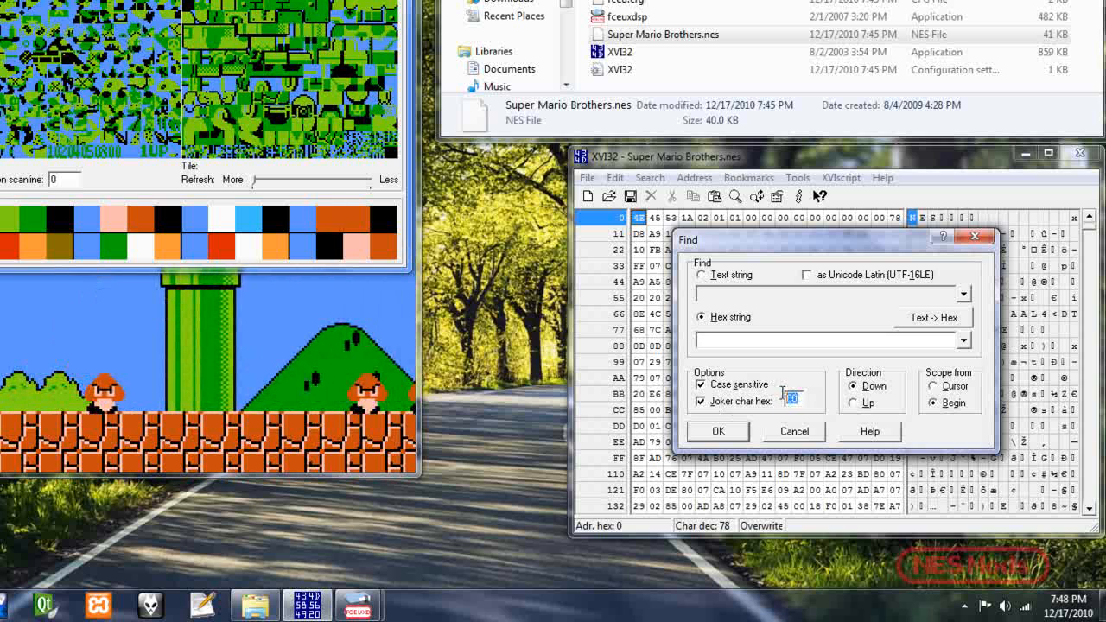
text(22)
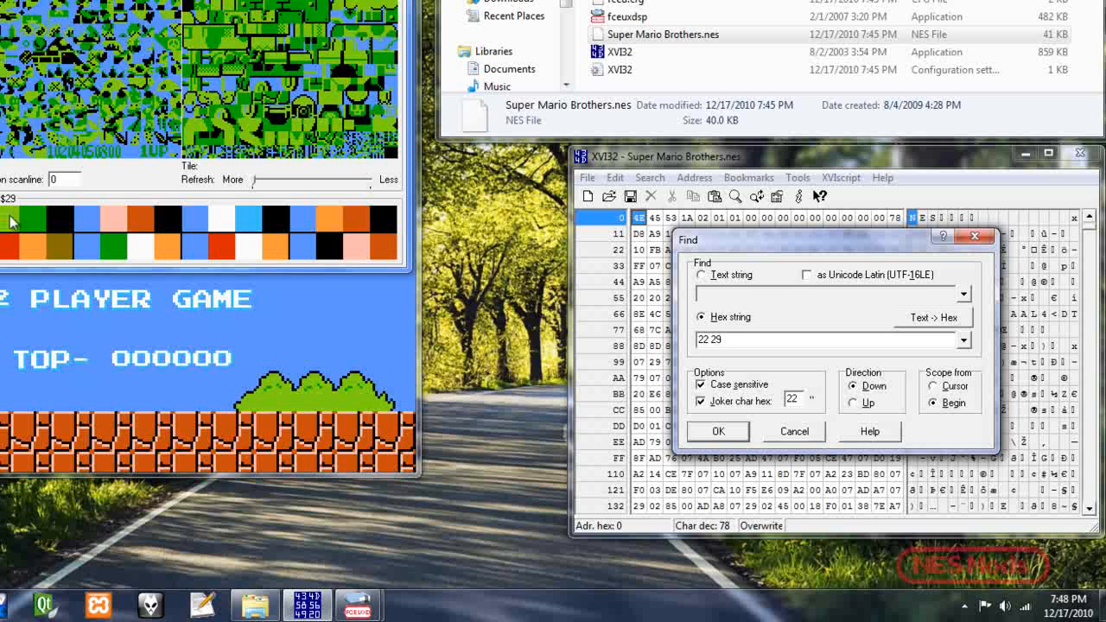
text(1A)
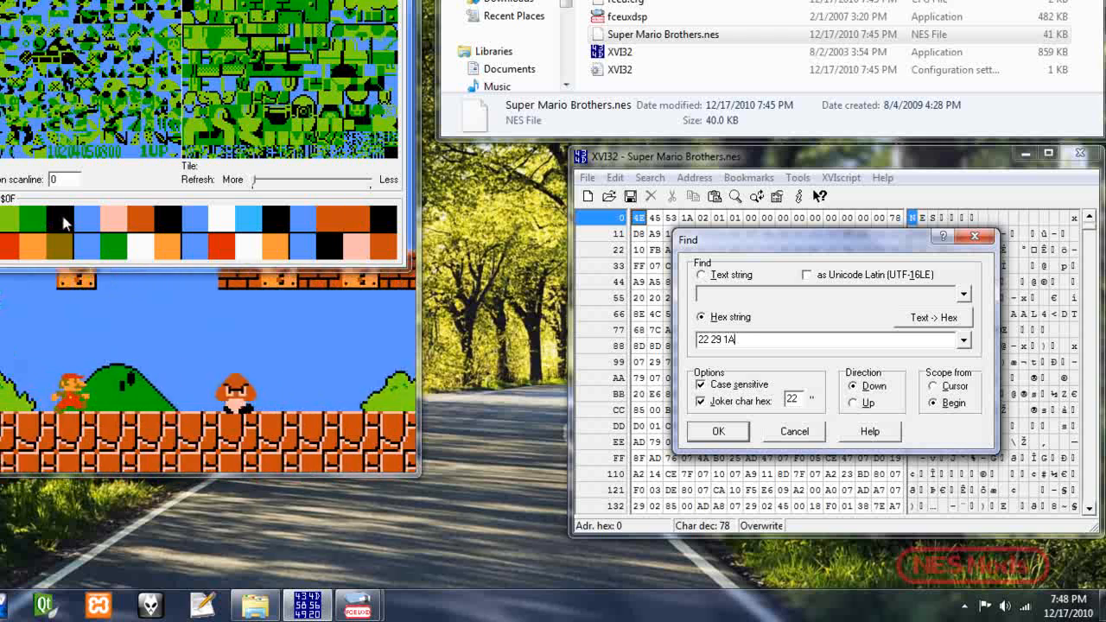
text( 0F)
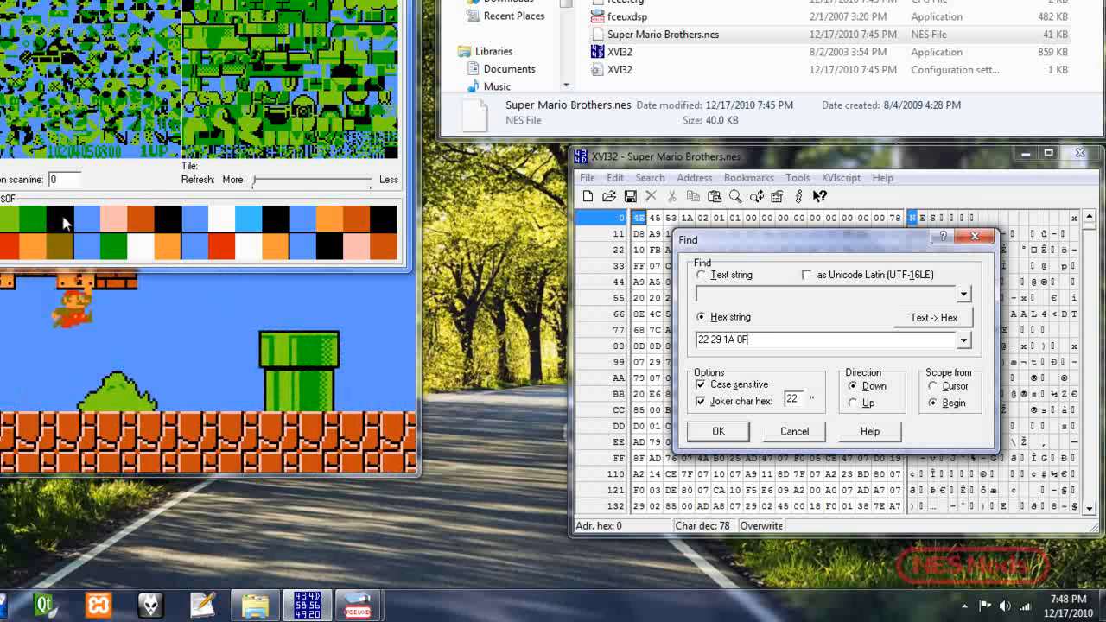
click(716, 433)
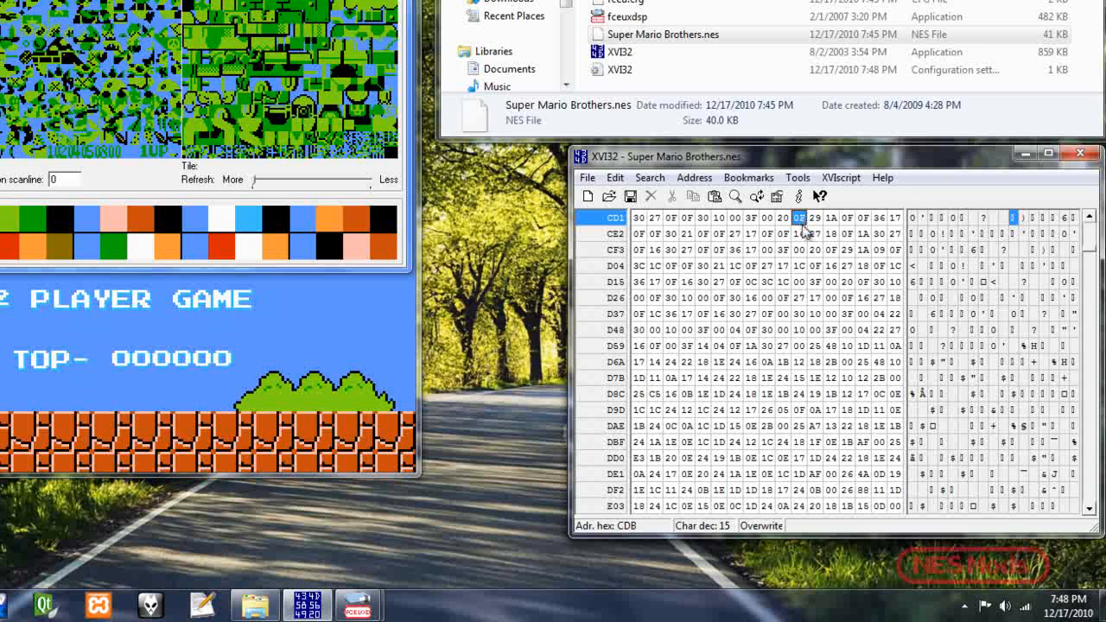
- Overwrite the two bytes following the found 22 with 30 and 16
key(Right)
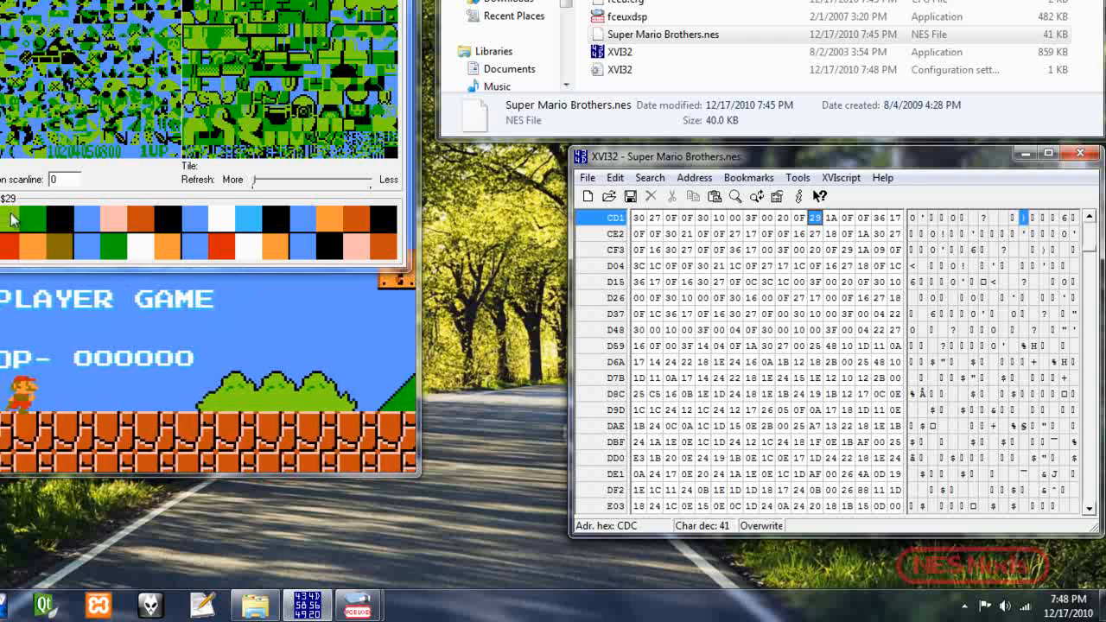
key(Right)
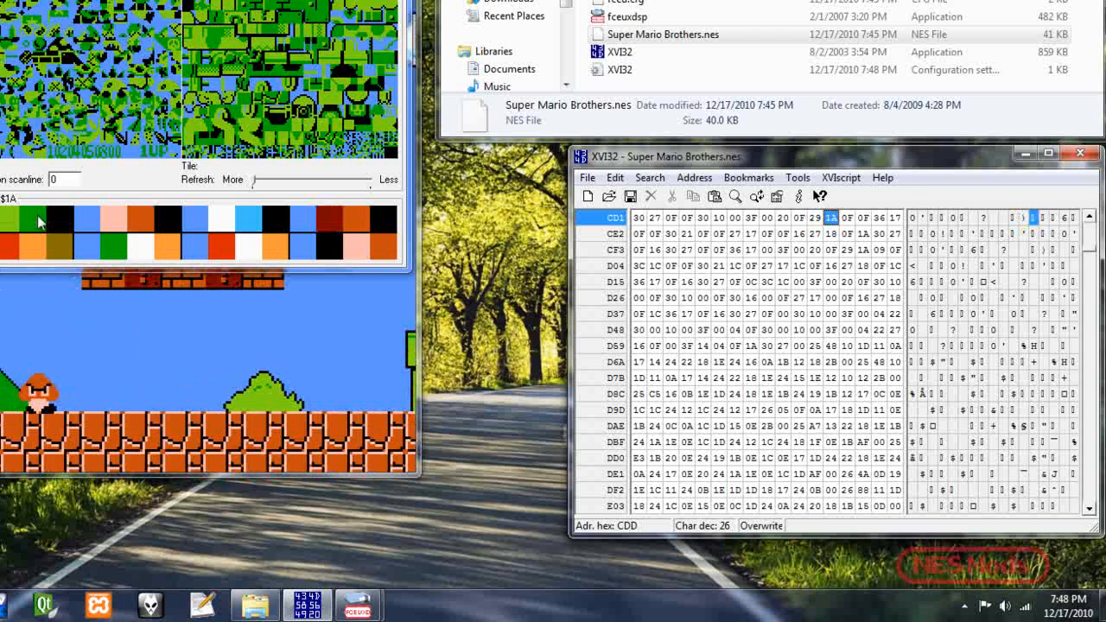
key(Right)
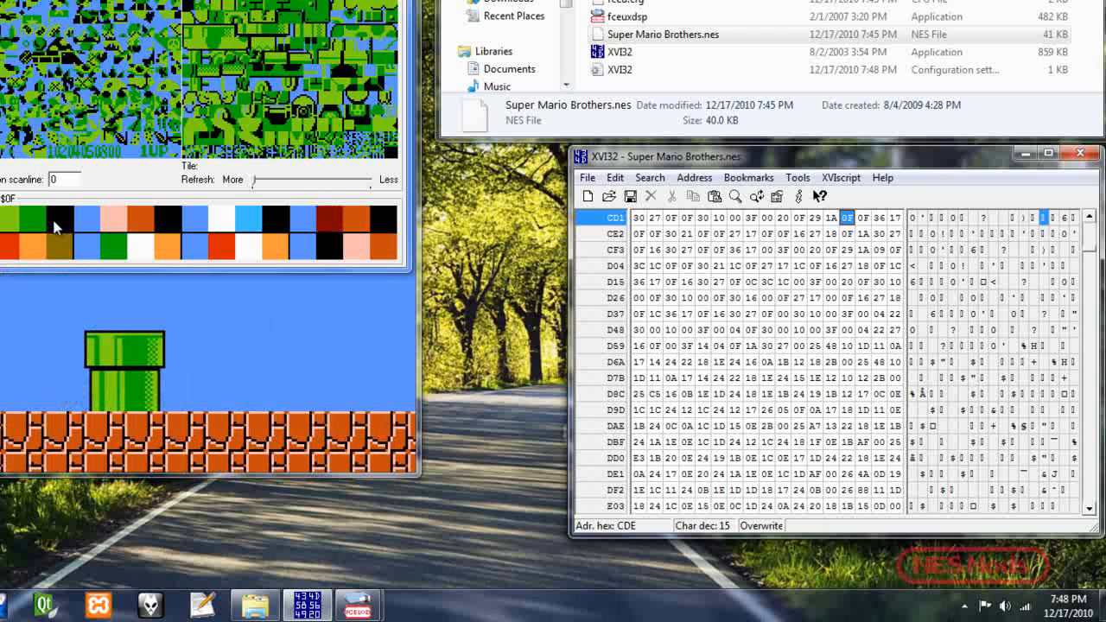
key(Right)
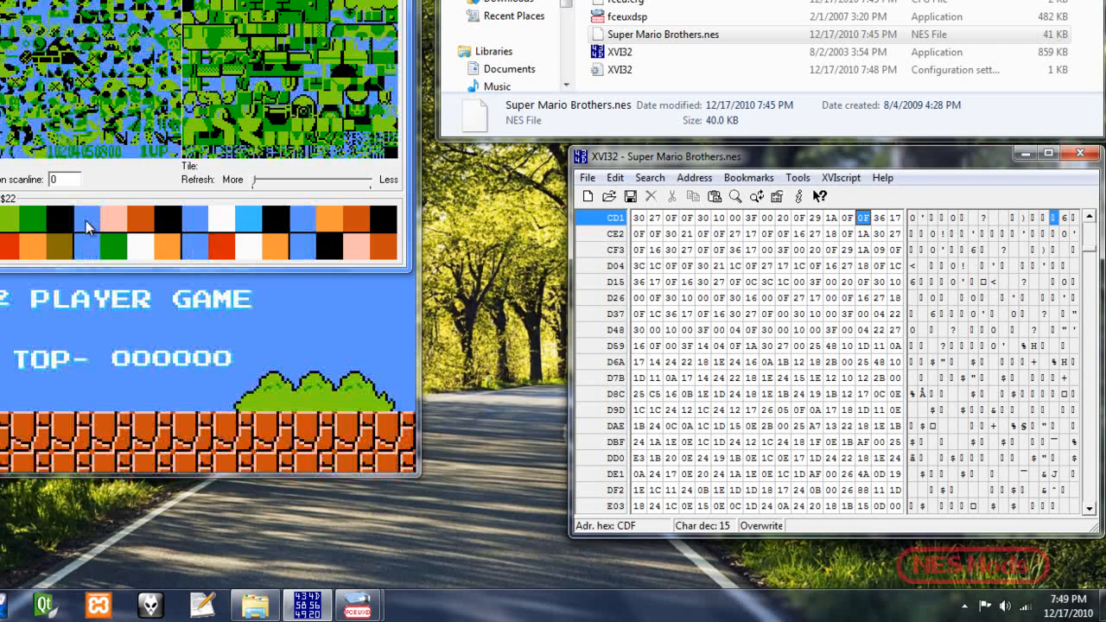
key(Right)
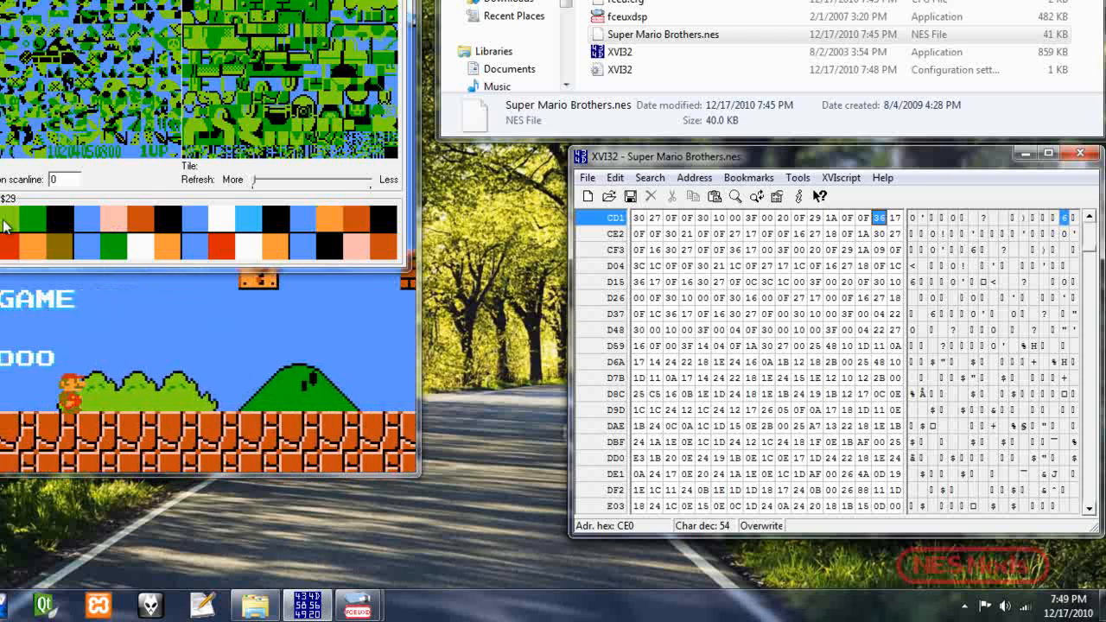
key(Left)
key(Left)
key(Left)
key(Left)
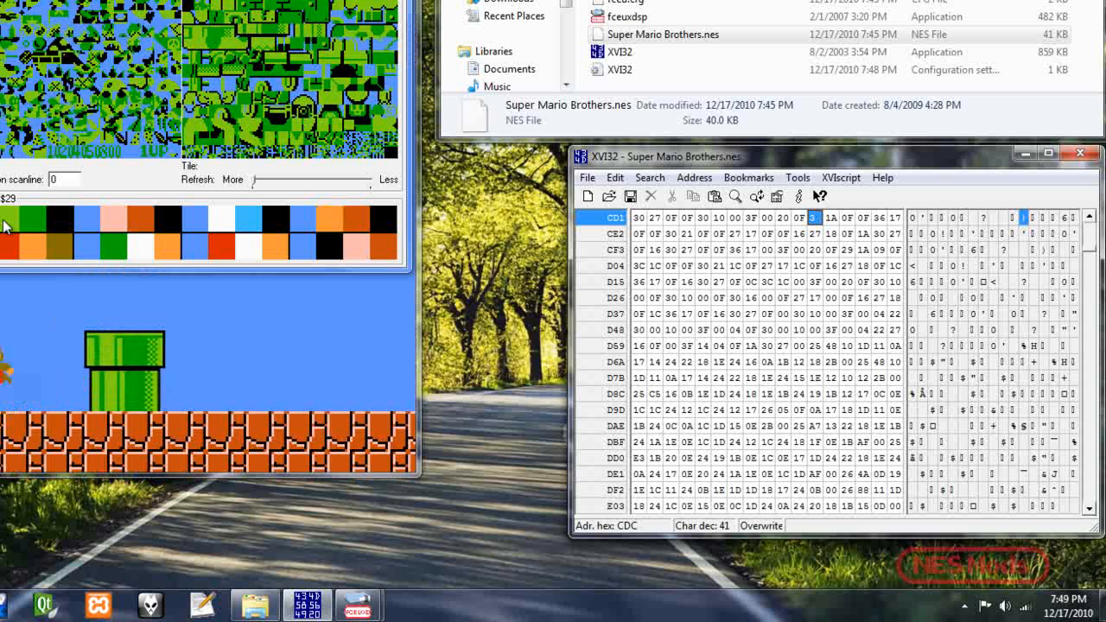
text(30)
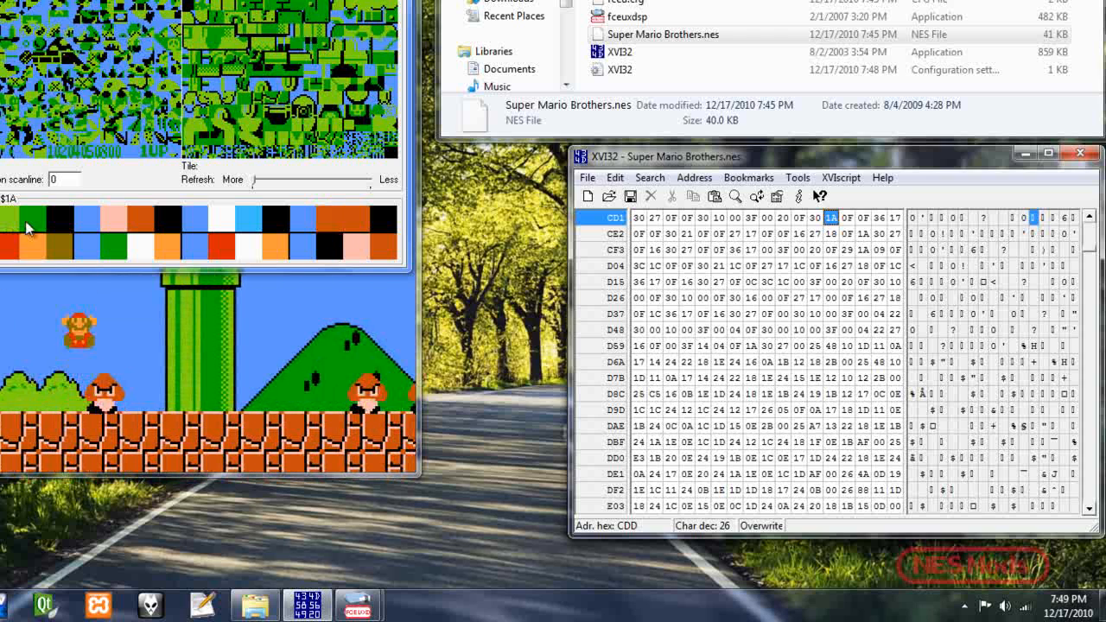
text(16)
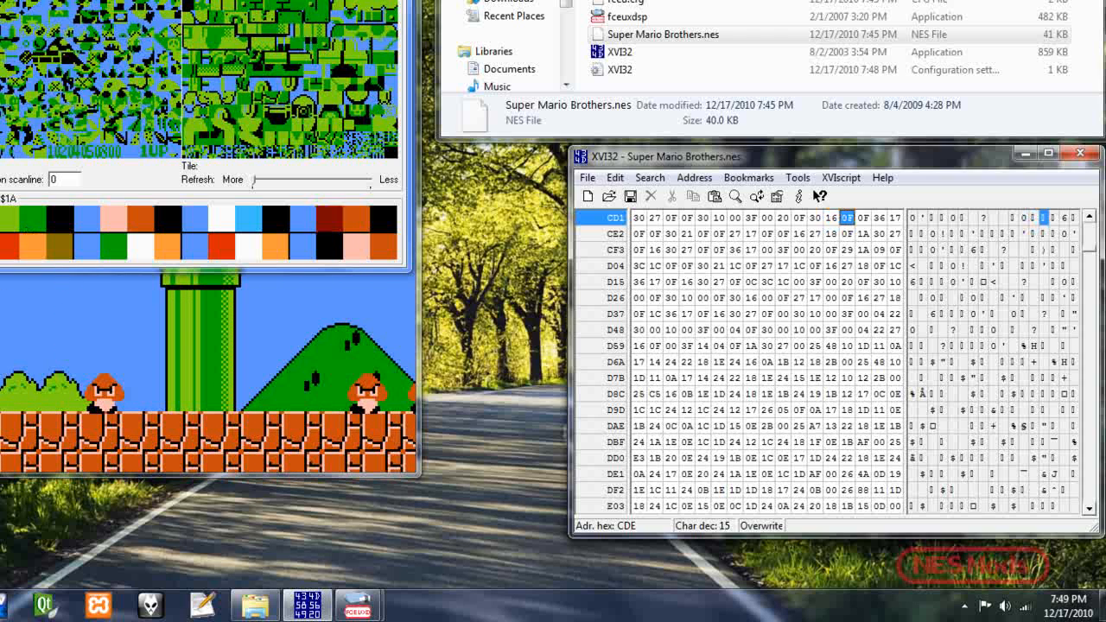
- Save the edited ROM, test it in the emulator, and close the emulator
click(586, 177)
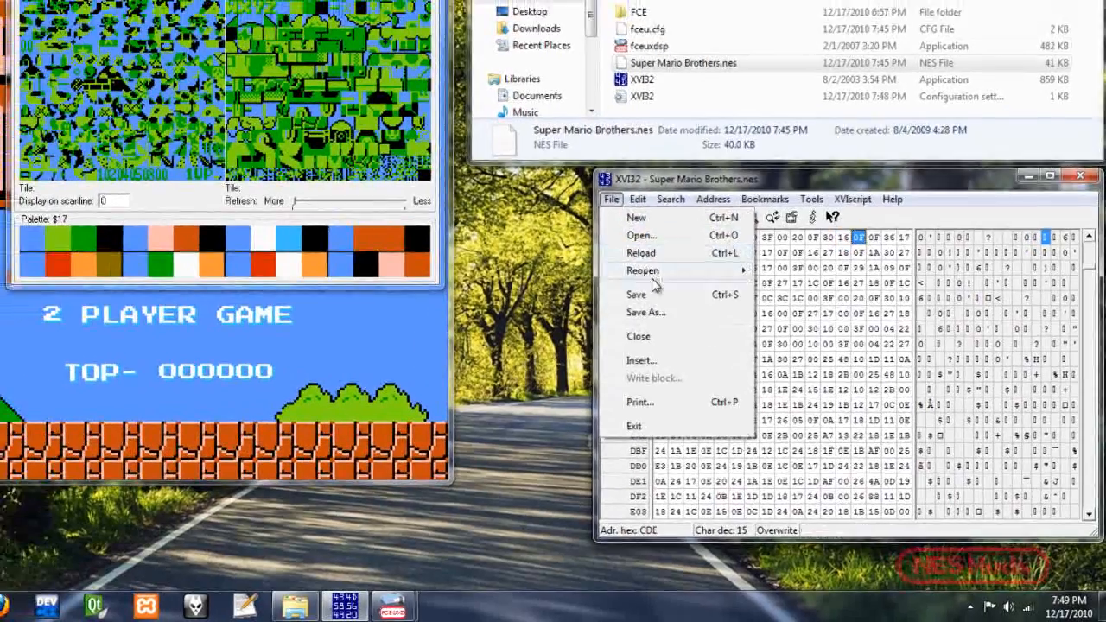
click(640, 294)
click(418, 0)
click(516, 41)
click(519, 7)
click(724, 142)
drag(722, 143, 720, 127)
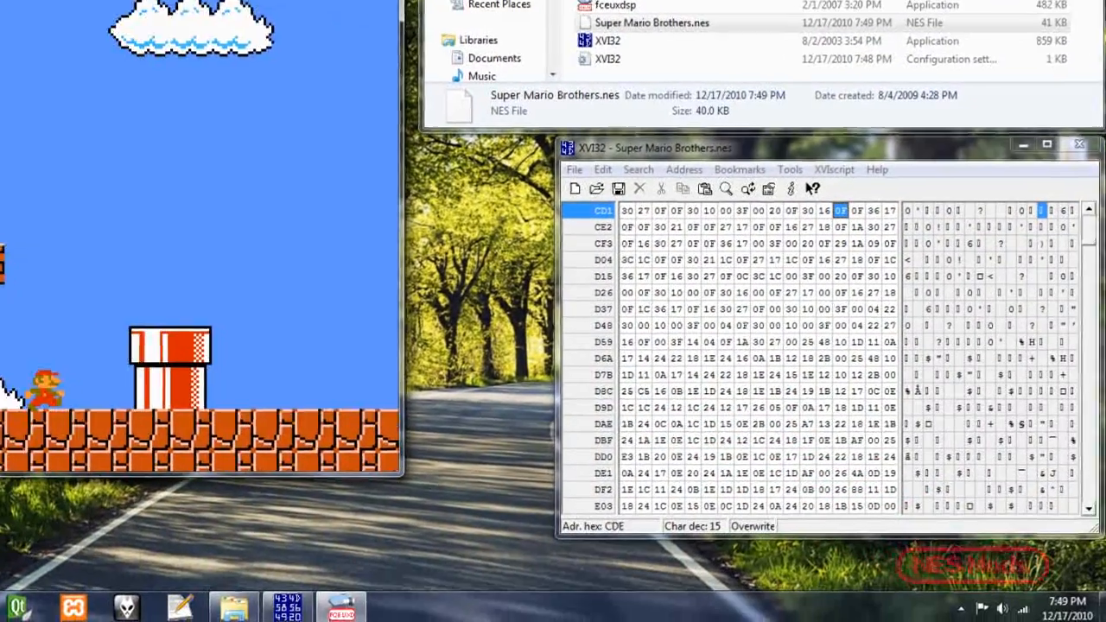
click(641, 9)
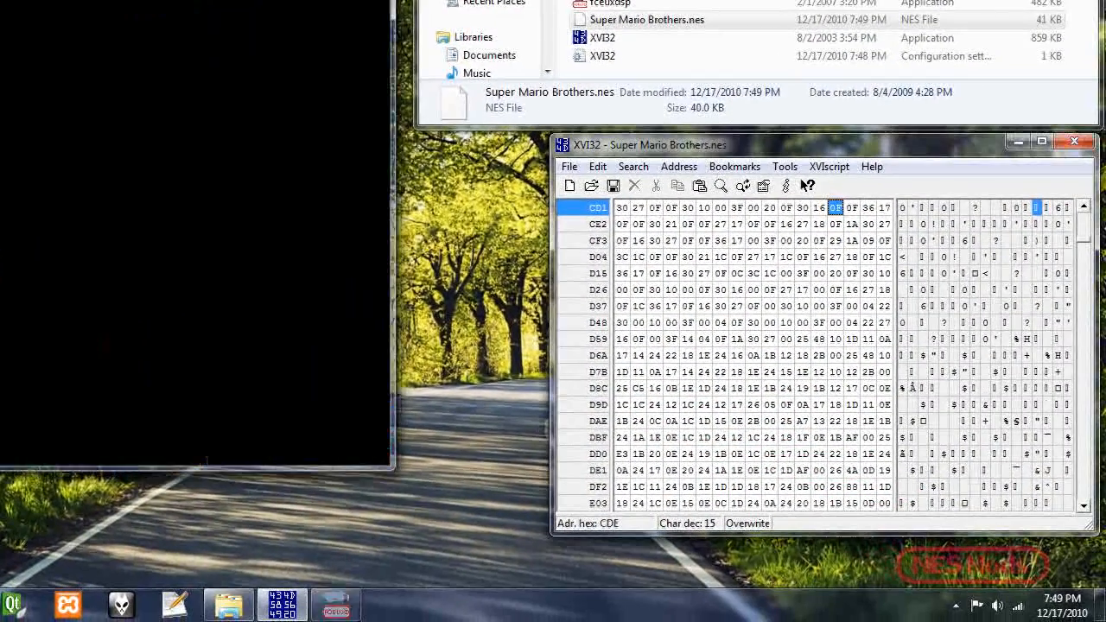
- Open the Replace dialog, cancel it, and close the hex editor
click(633, 166)
click(664, 269)
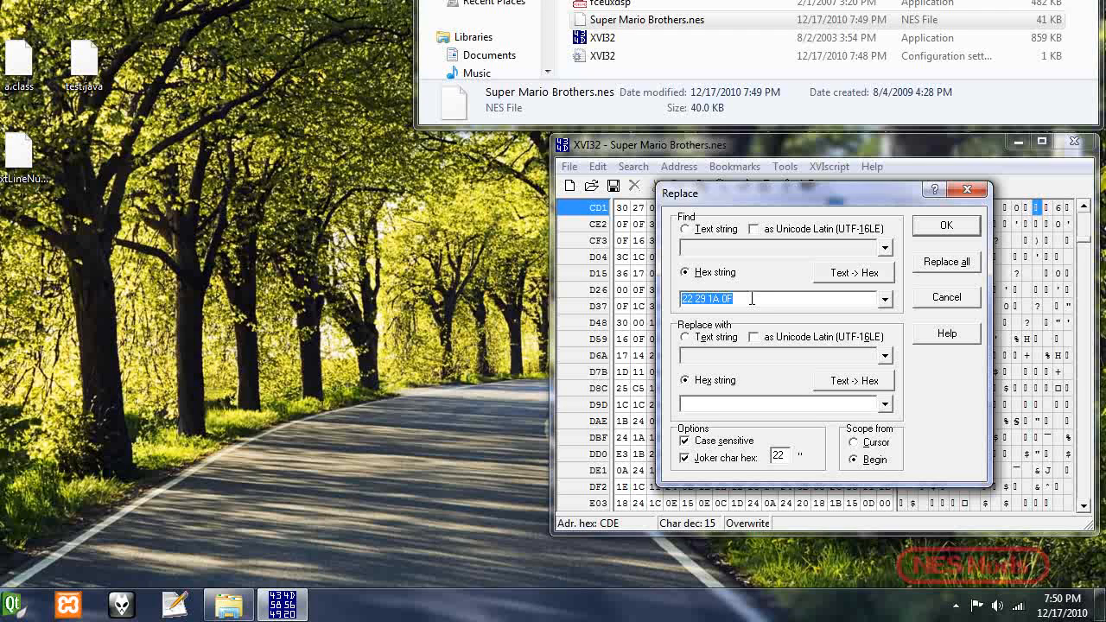
click(966, 189)
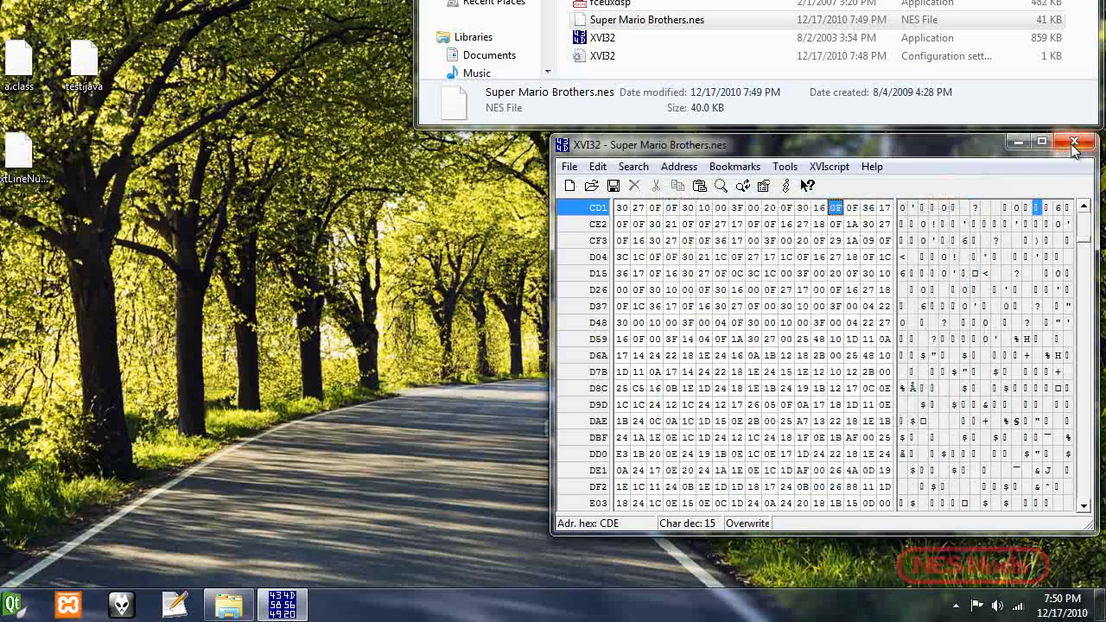
click(1074, 141)
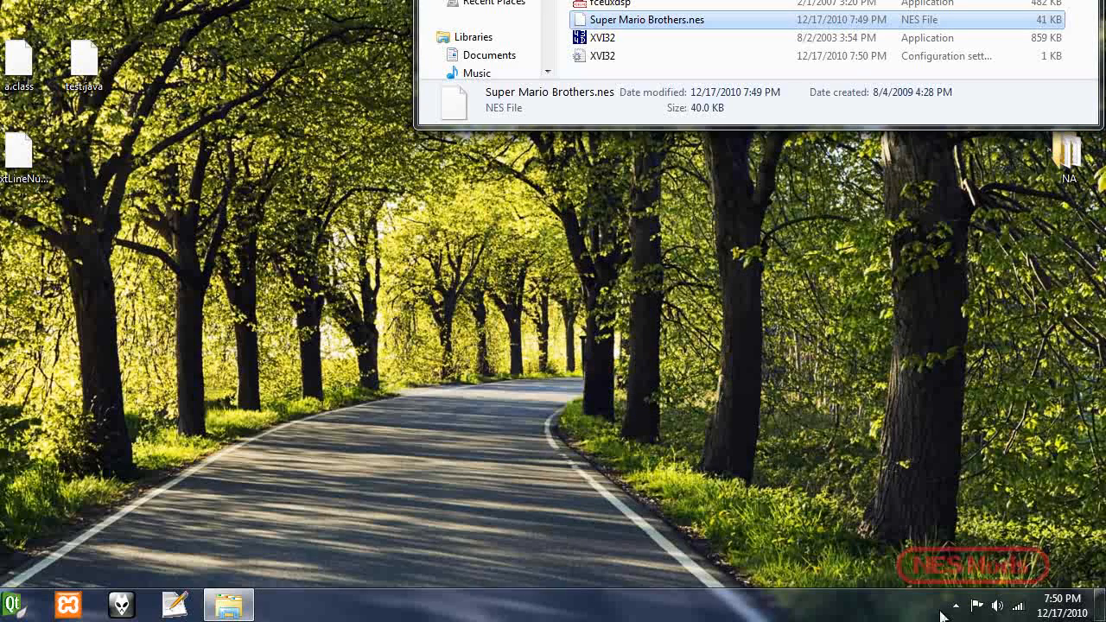